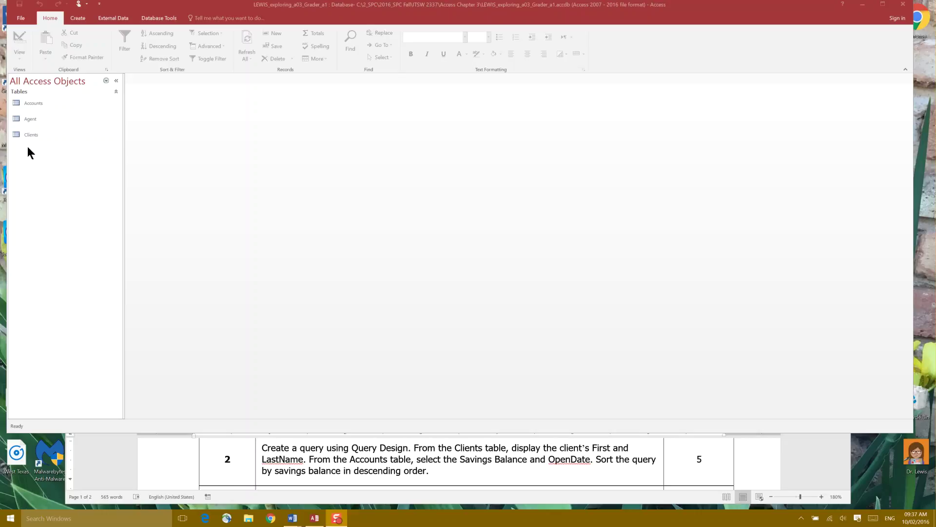
# Step: Create a new query in Design view and add the Clients and Accounts tables to it
pyautogui.click(78, 19)
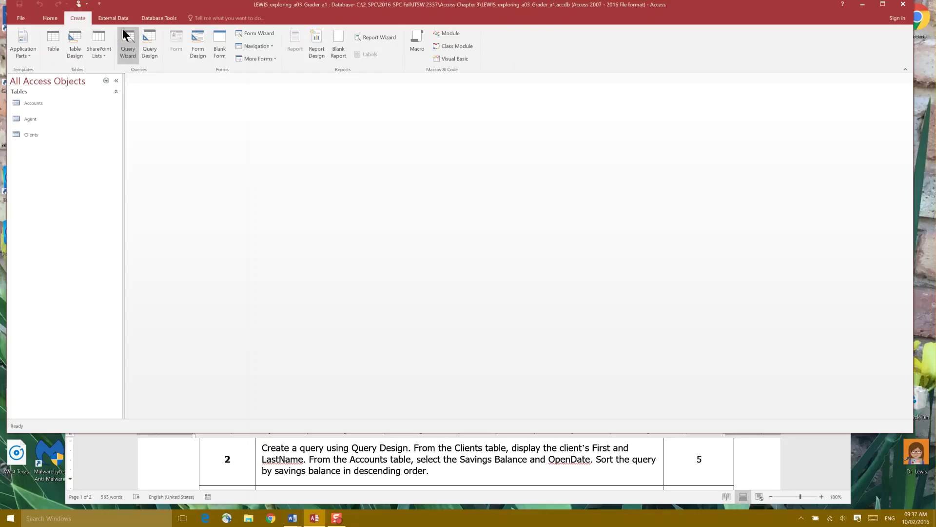
pyautogui.click(151, 49)
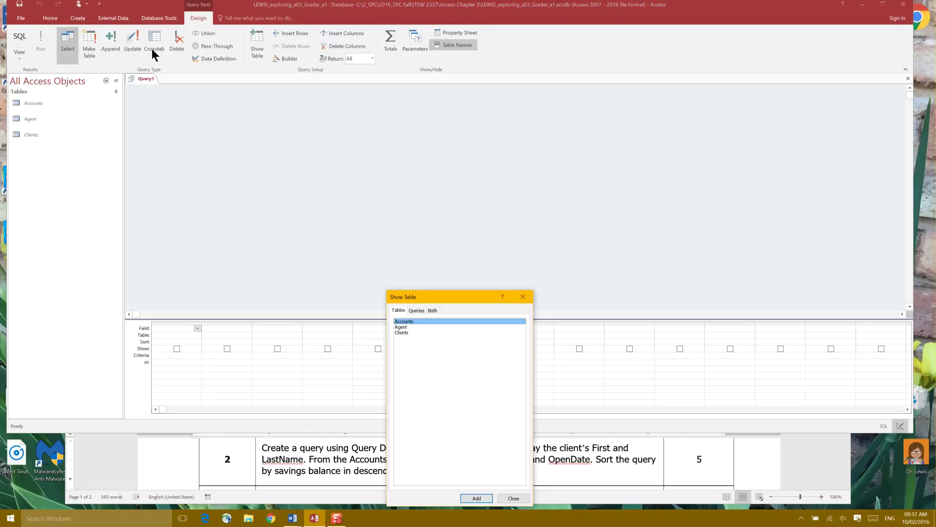
pyautogui.moveTo(447, 297); pyautogui.dragTo(438, 100)
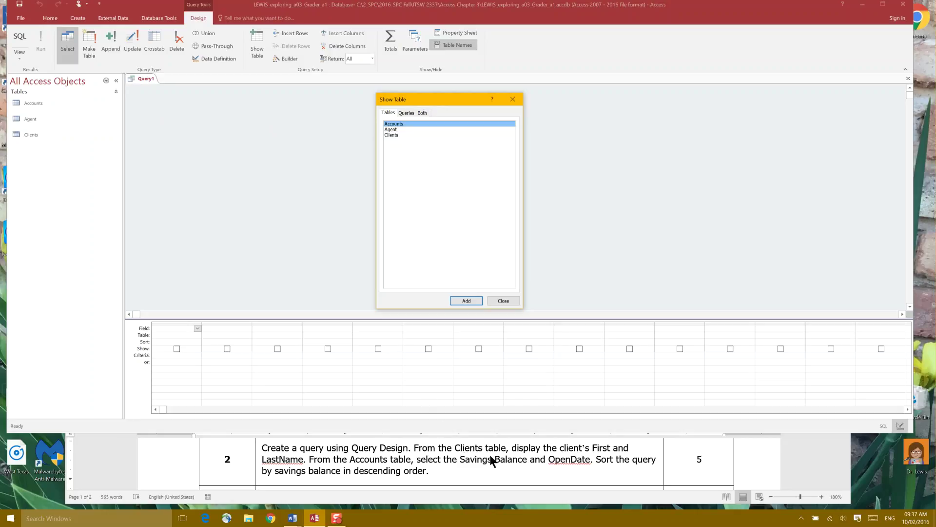
pyautogui.doubleClick(395, 134)
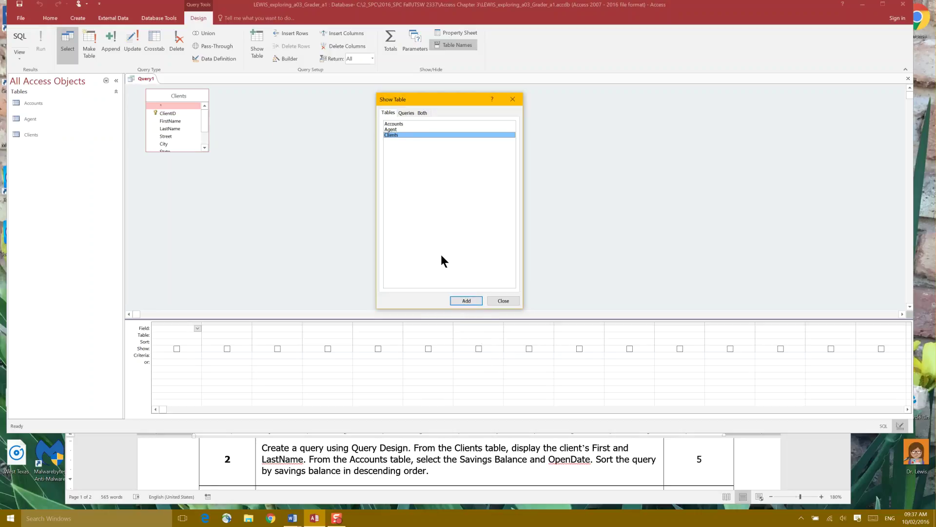
pyautogui.doubleClick(403, 124)
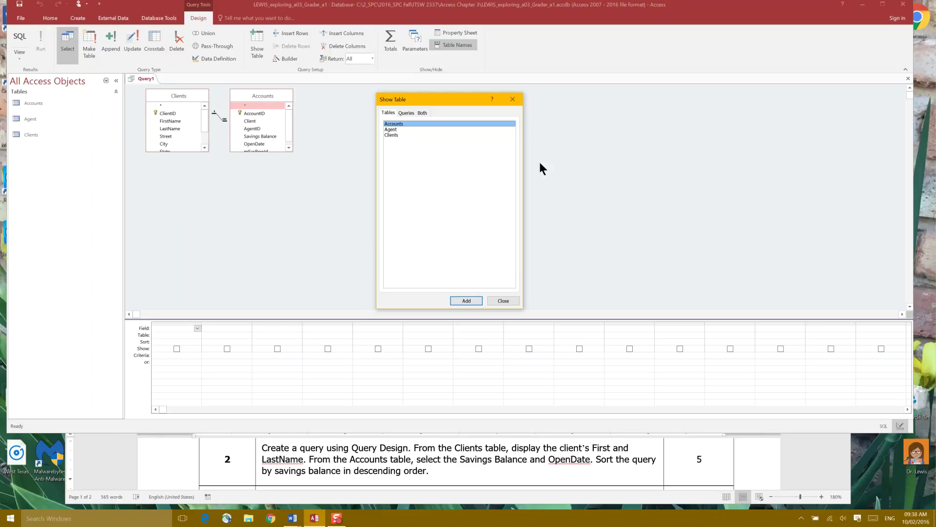
pyautogui.click(511, 100)
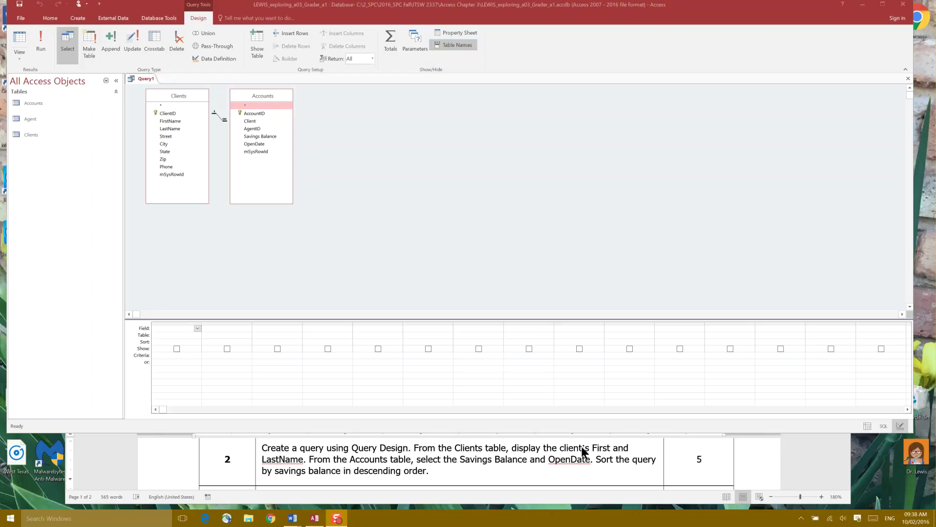
# Step: Add FirstName and LastName from Clients plus Savings Balance and OpenDate from Accounts to the query, sorting Savings Balance in descending order
pyautogui.doubleClick(170, 121)
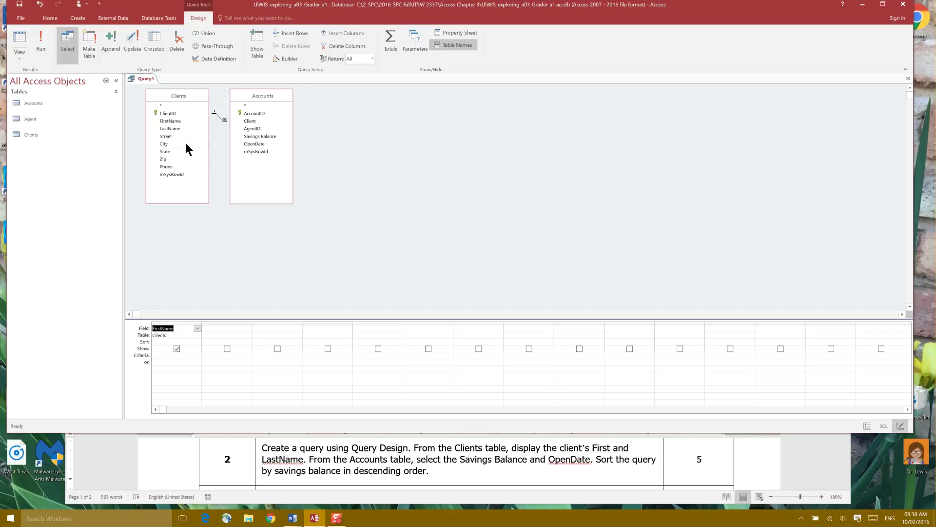
pyautogui.click(177, 126)
pyautogui.moveTo(177, 126); pyautogui.dragTo(224, 329)
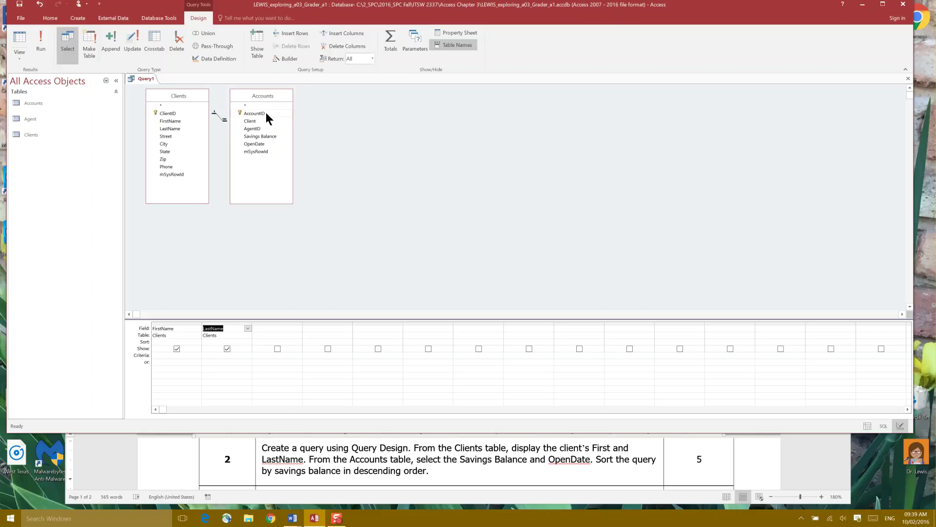
pyautogui.doubleClick(266, 136)
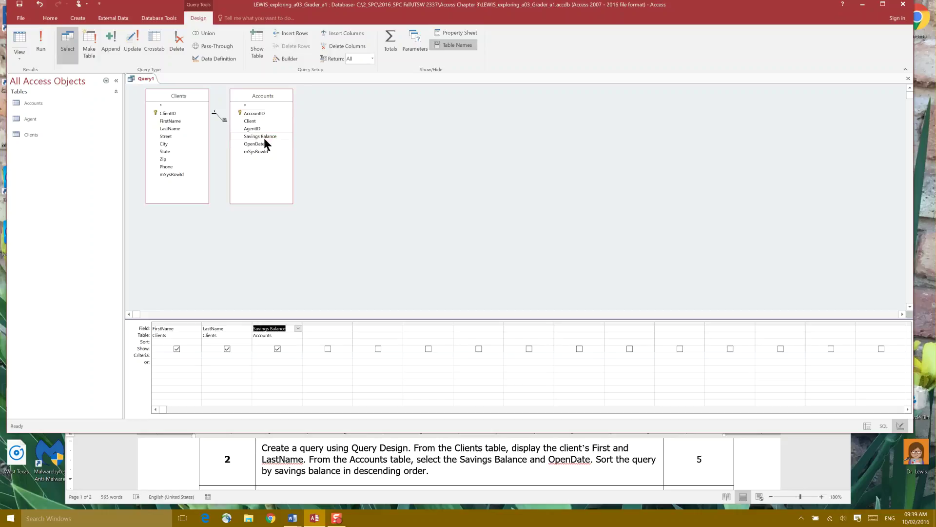
pyautogui.moveTo(259, 143); pyautogui.dragTo(324, 332)
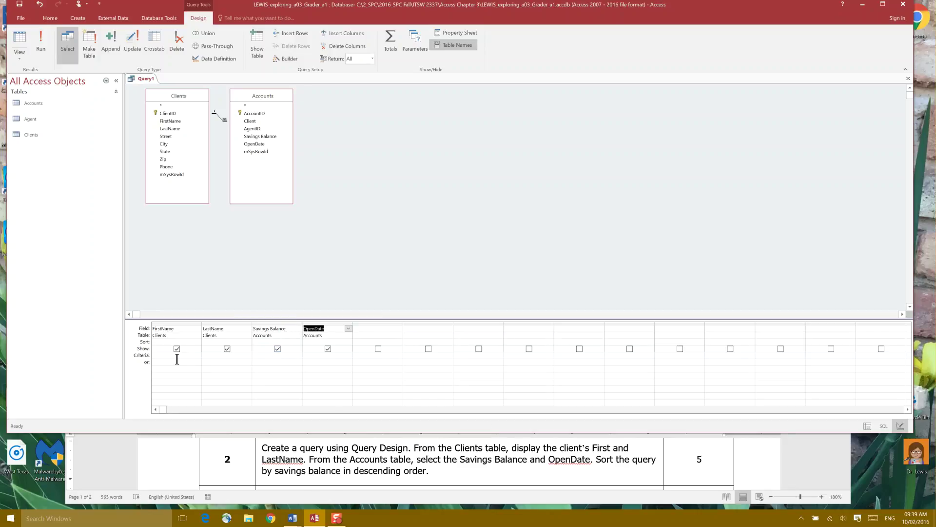
pyautogui.click(298, 342)
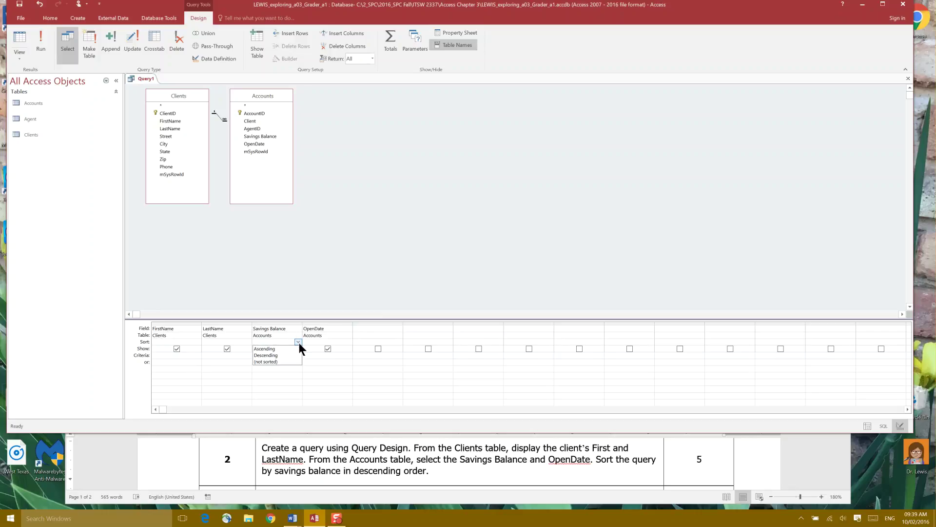
pyautogui.click(291, 354)
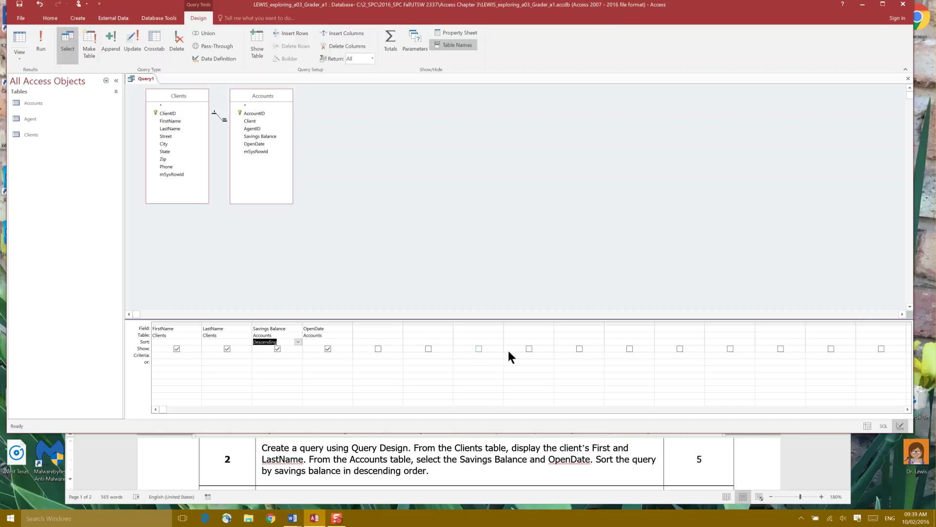
# Step: Widen the empty column after OpenDate in the query design grid to make room for a long expression
pyautogui.scroll(-3, 458, 461)
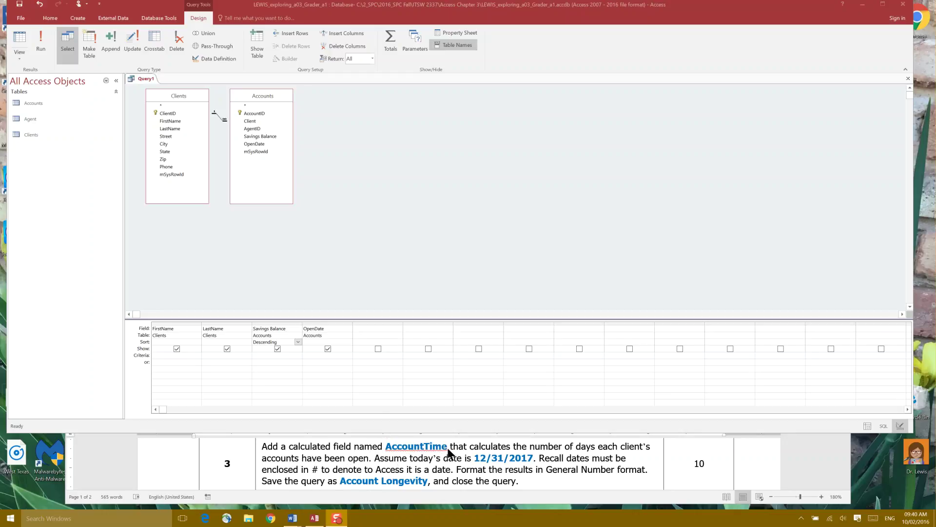
pyautogui.click(378, 328)
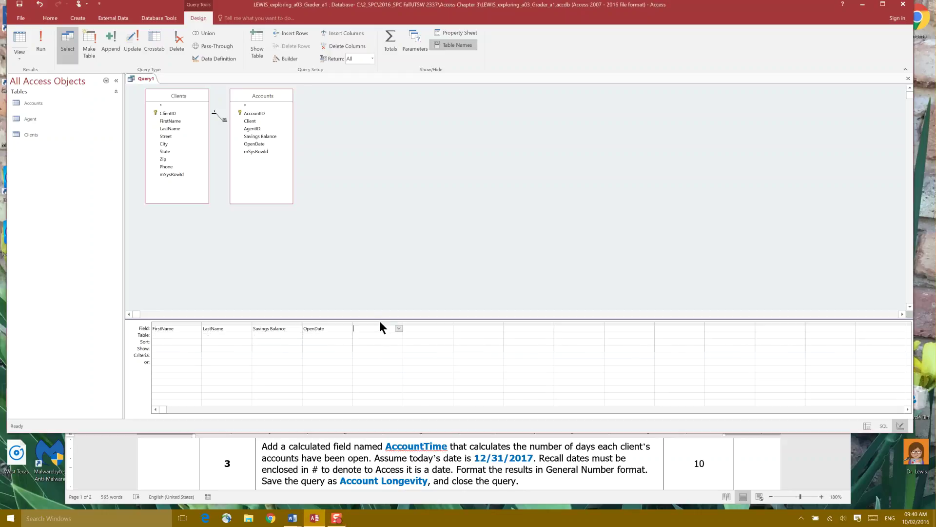
pyautogui.click(379, 323)
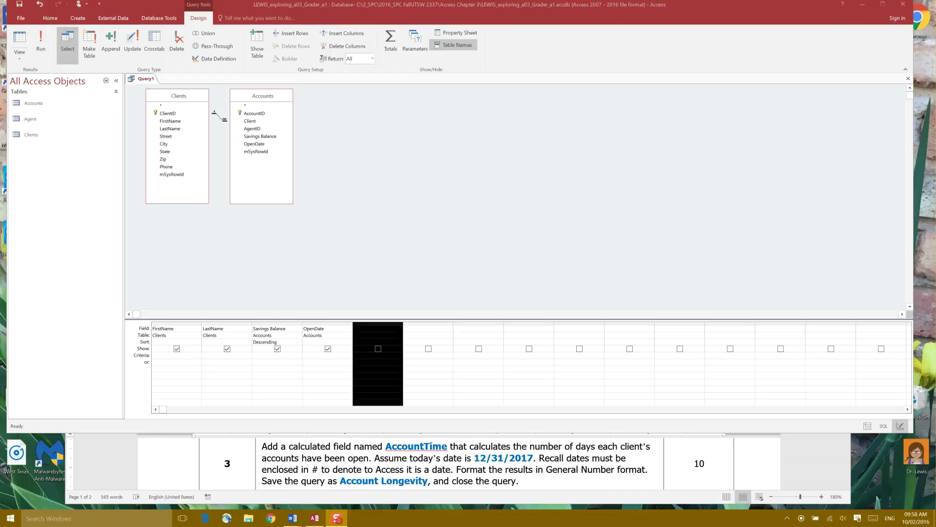
pyautogui.click(532, 477)
pyautogui.click(663, 284)
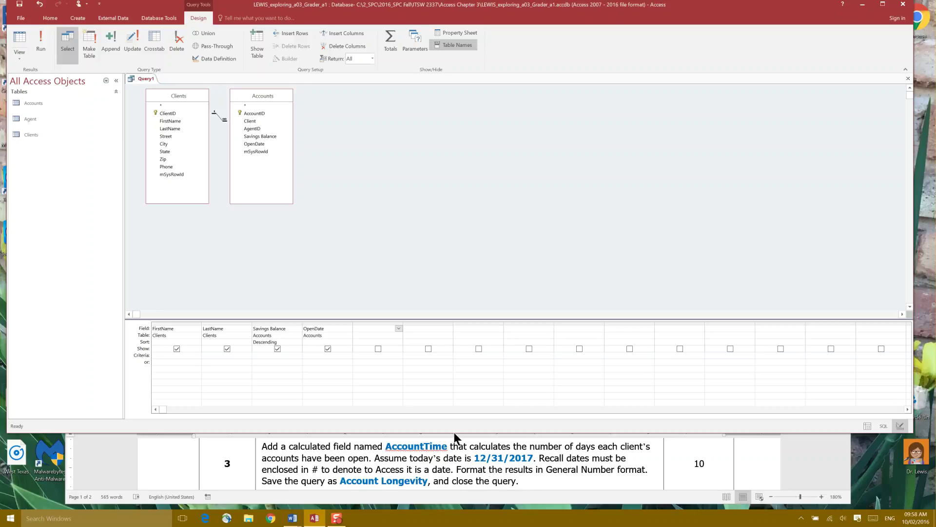
pyautogui.click(375, 333)
pyautogui.moveTo(403, 328); pyautogui.dragTo(498, 329)
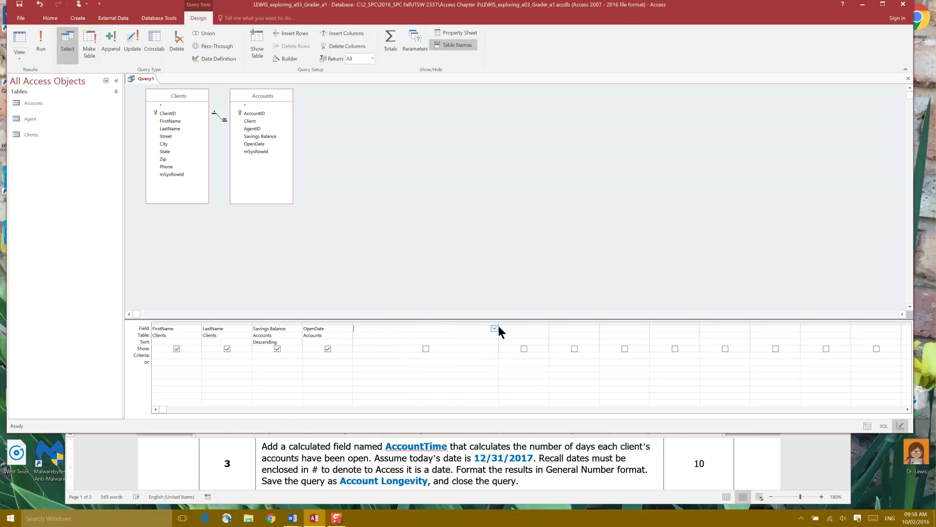
# Step: Enter the calculated field AccountTime: #12/31/2017#-[OpenDate] in the widened empty column
pyautogui.click(400, 334)
pyautogui.write('AccountTime:')
pyautogui.write('#12/31/2017#-')
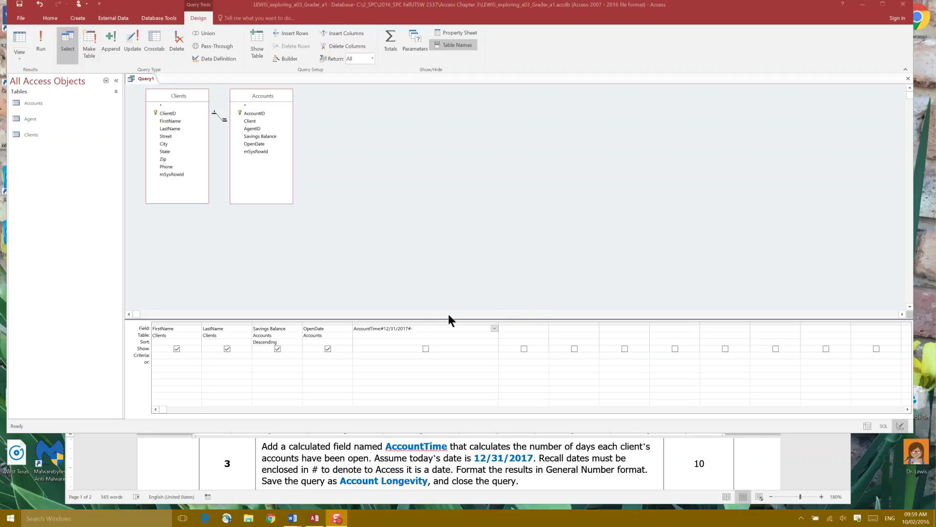
pyautogui.click(420, 330)
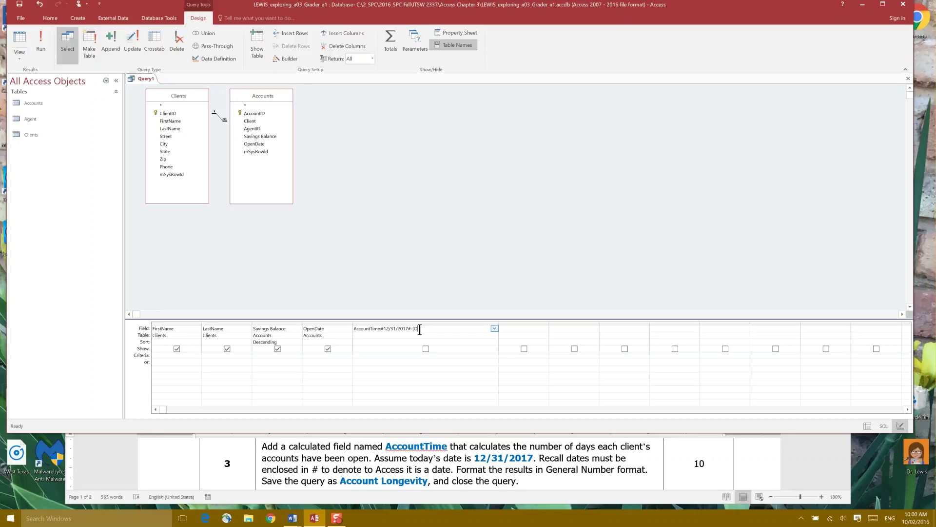
pyautogui.write('Date')
pyautogui.press('Return')
# Step: Set the AccountTime field's Format property to General Number, widening the Property Sheet for readability
pyautogui.click(469, 324)
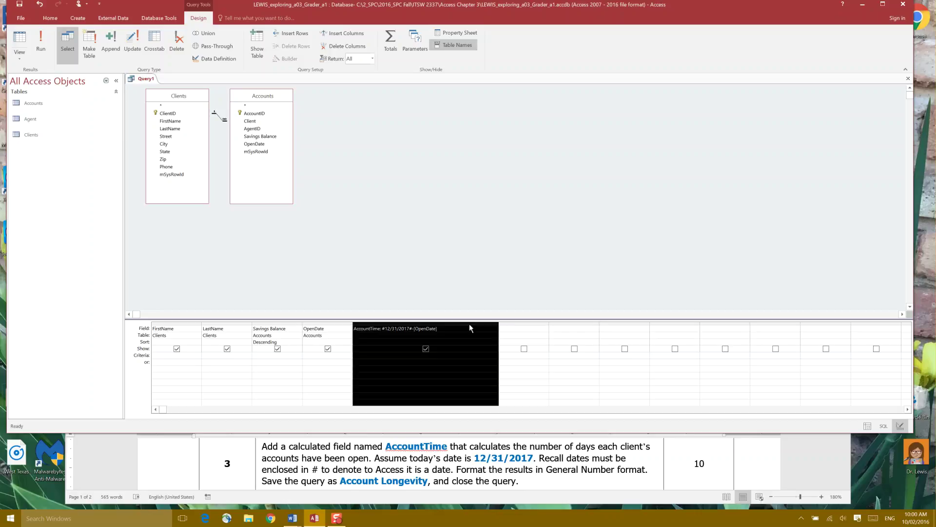
pyautogui.click(464, 335)
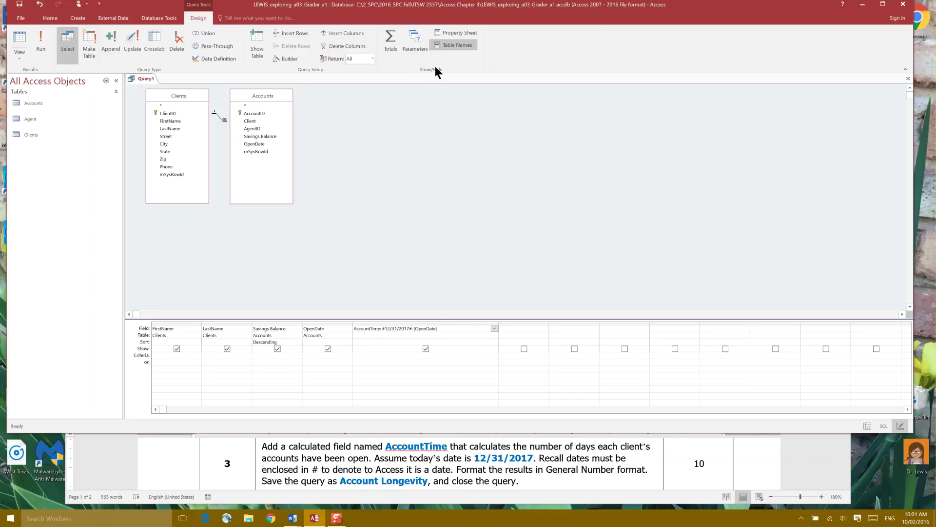
pyautogui.click(457, 34)
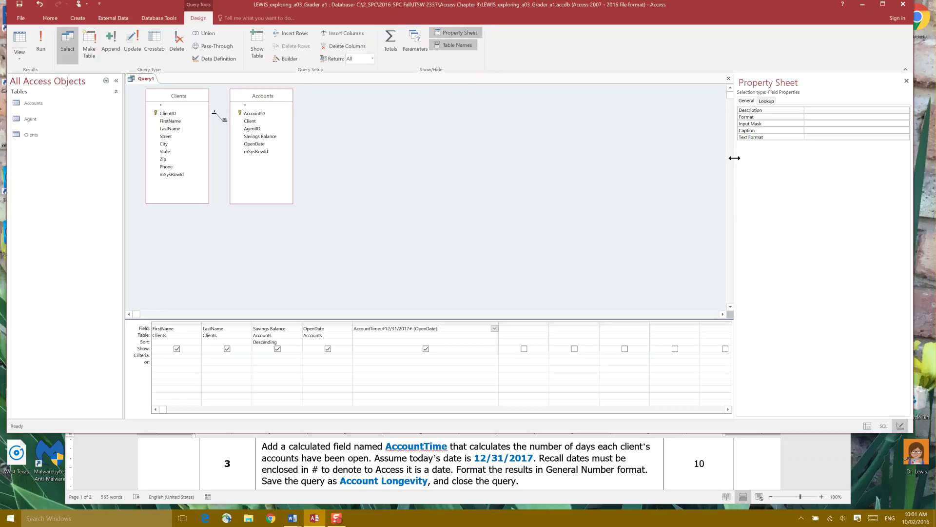
pyautogui.moveTo(735, 162); pyautogui.dragTo(543, 175)
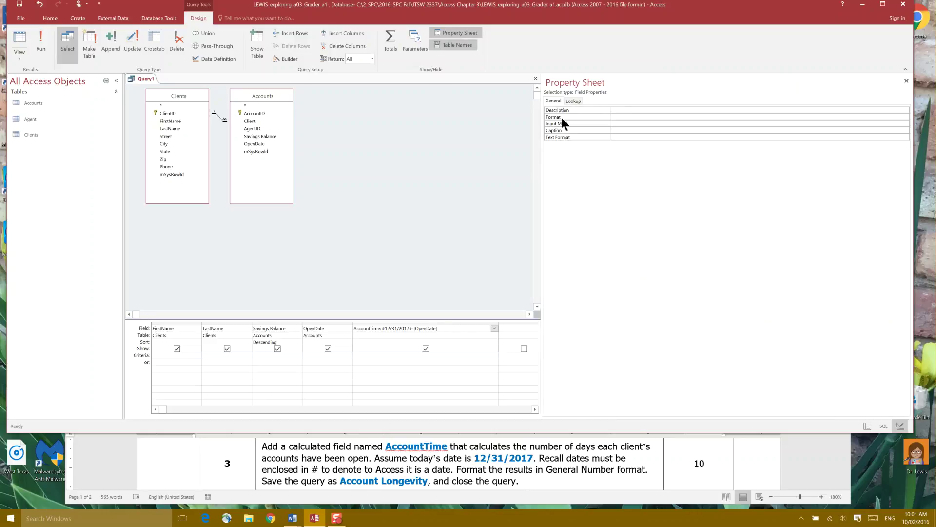
pyautogui.click(838, 118)
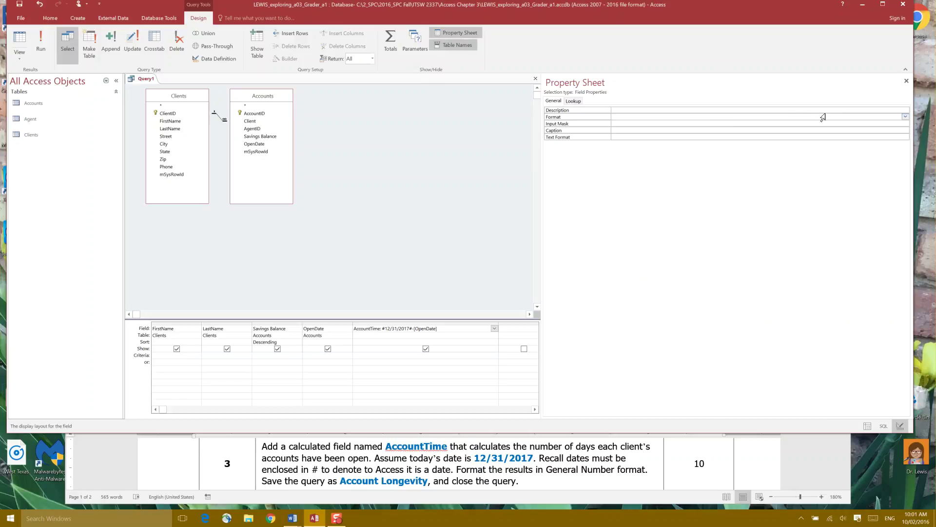
pyautogui.click(906, 117)
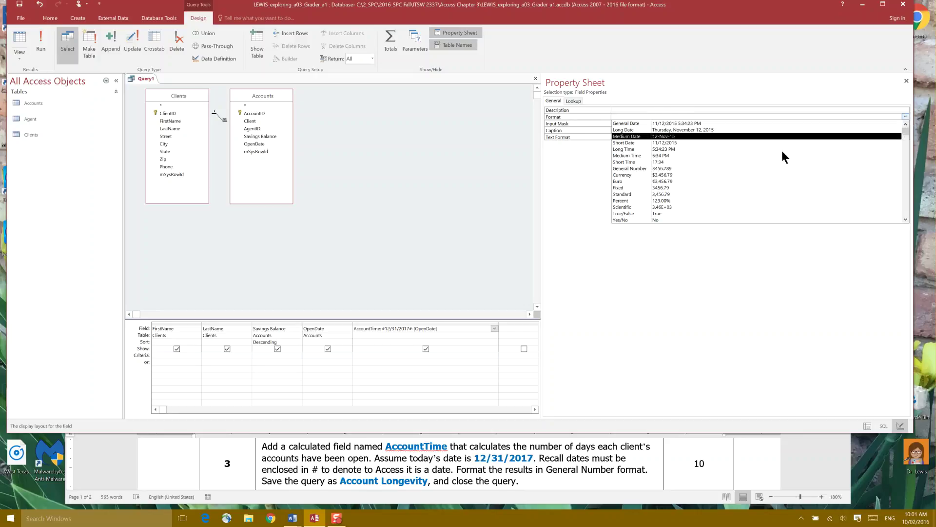
pyautogui.click(674, 170)
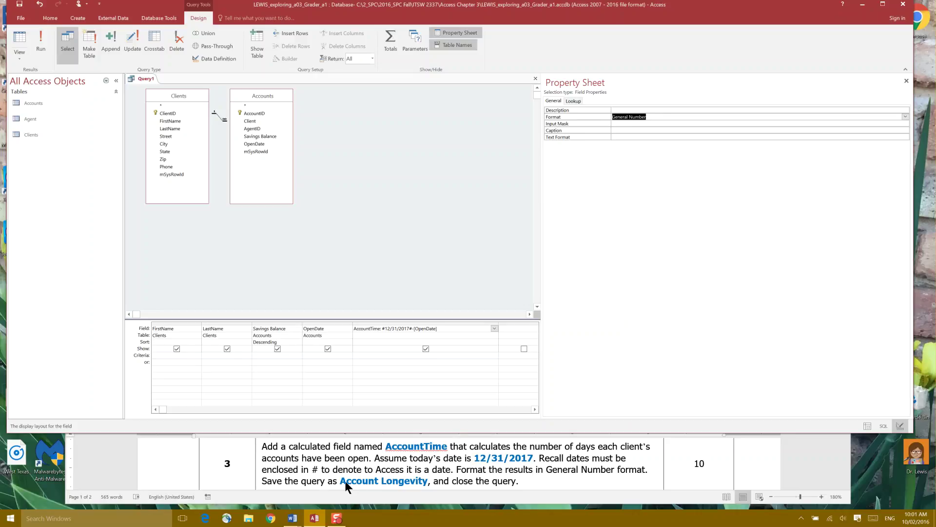
# Step: Switch to the Word instructions and copy the query name Account Longevity from step 3
pyautogui.click(428, 480)
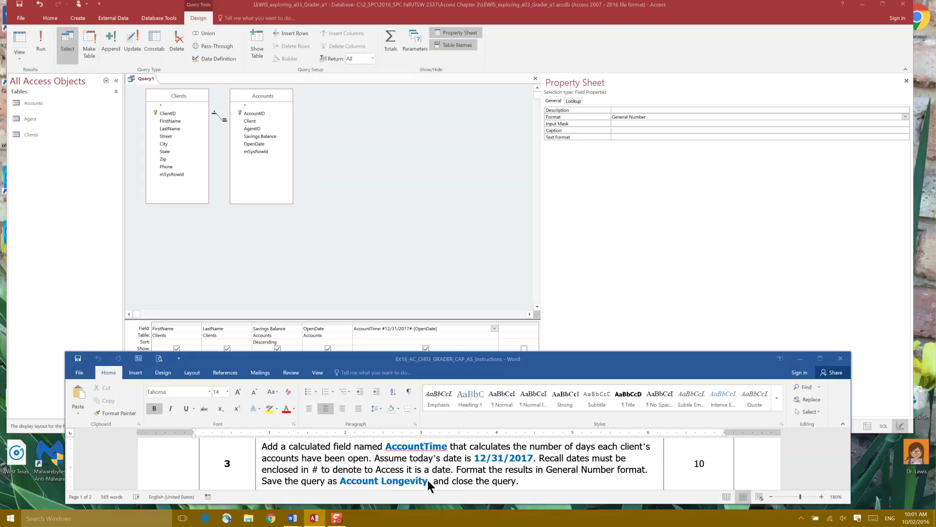
pyautogui.scroll(-1, 379, 482)
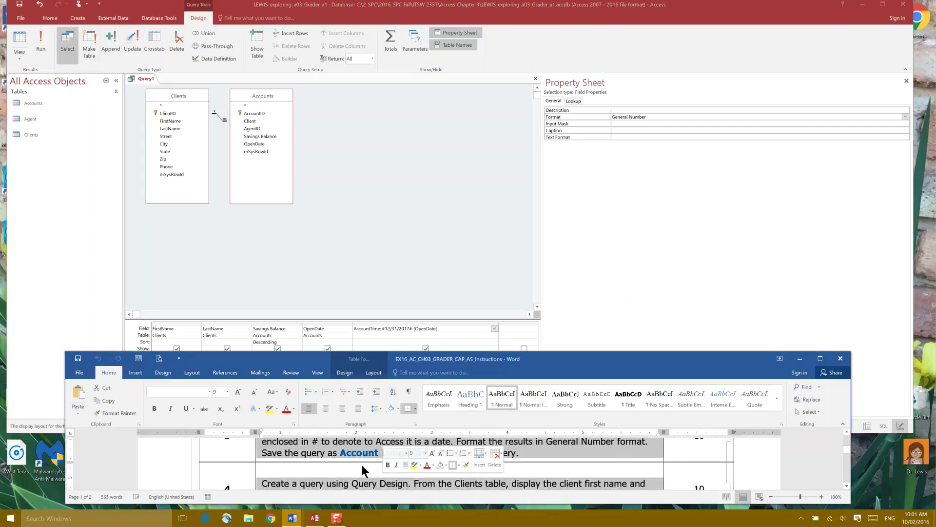
pyautogui.moveTo(341, 452); pyautogui.dragTo(420, 455)
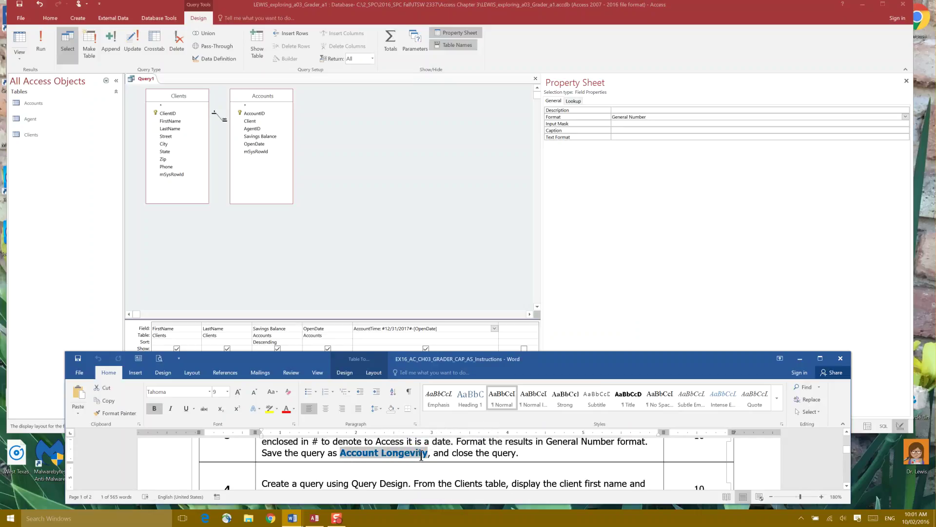
pyautogui.hotkey('ctrl', 'c')
# Step: Switch back to Access, save the query as Account Longevity and close it
pyautogui.click(147, 78)
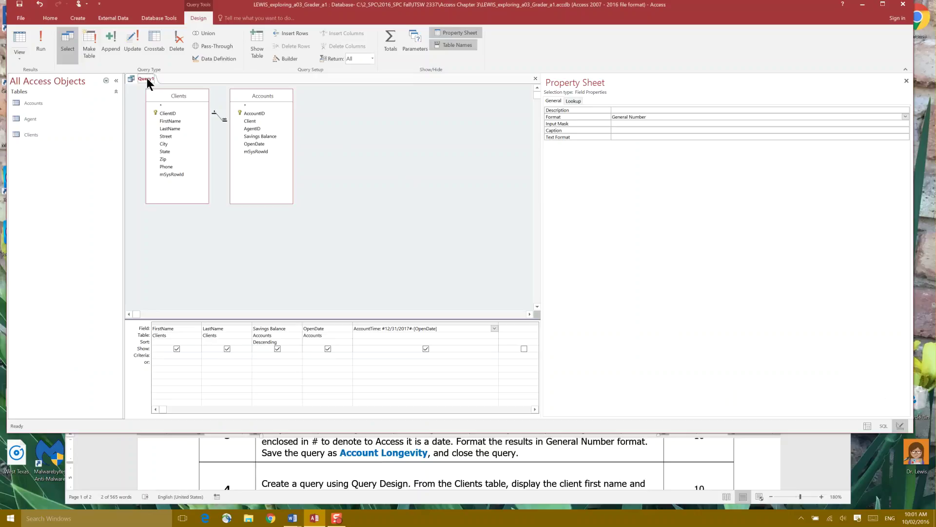
pyautogui.rightClick(148, 78)
pyautogui.click(159, 83)
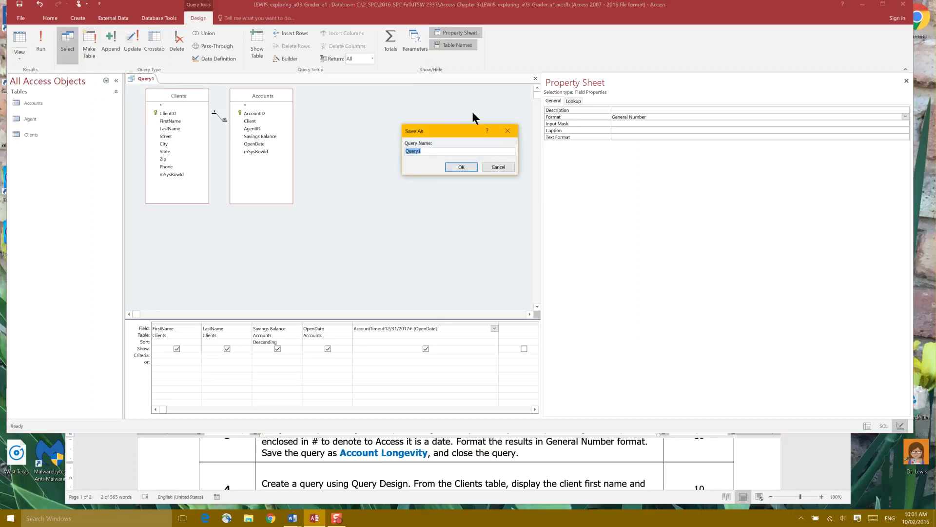
pyautogui.moveTo(460, 125); pyautogui.dragTo(377, 107)
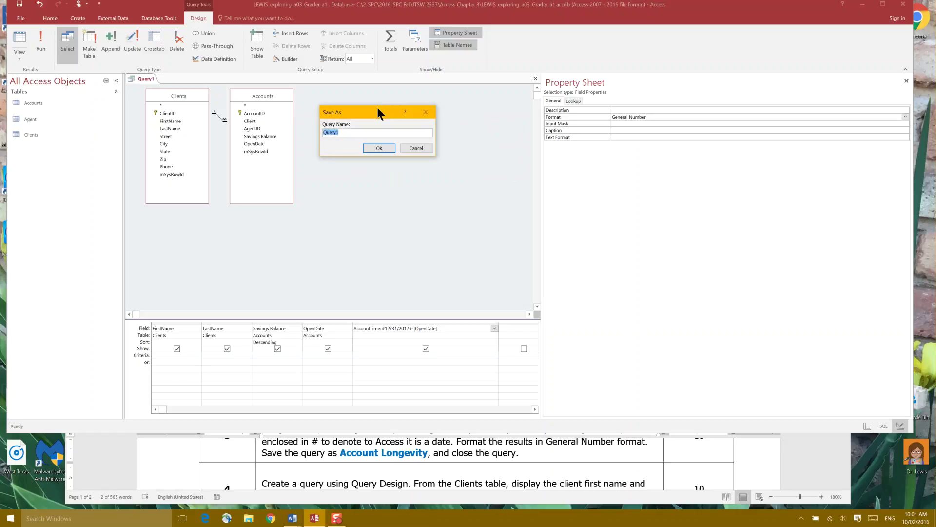
pyautogui.write('Account Longevity')
pyautogui.click(380, 149)
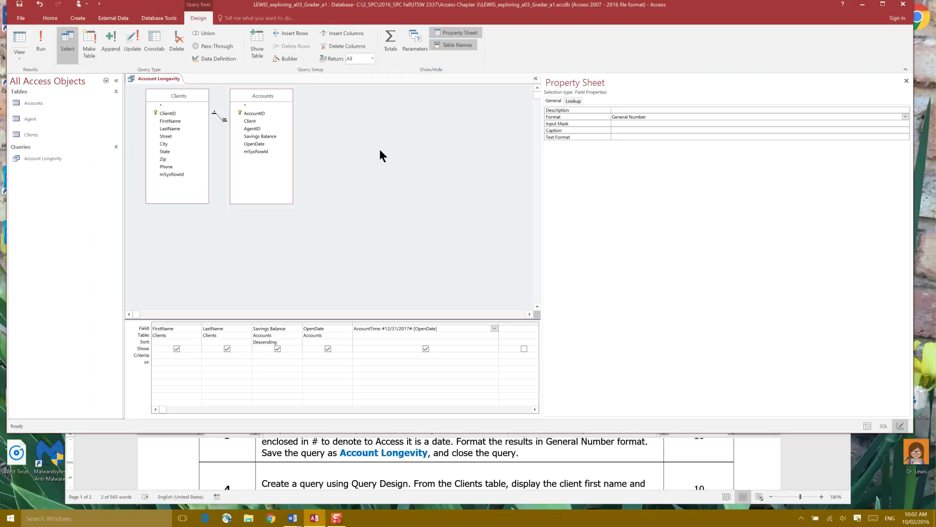
pyautogui.rightClick(159, 78)
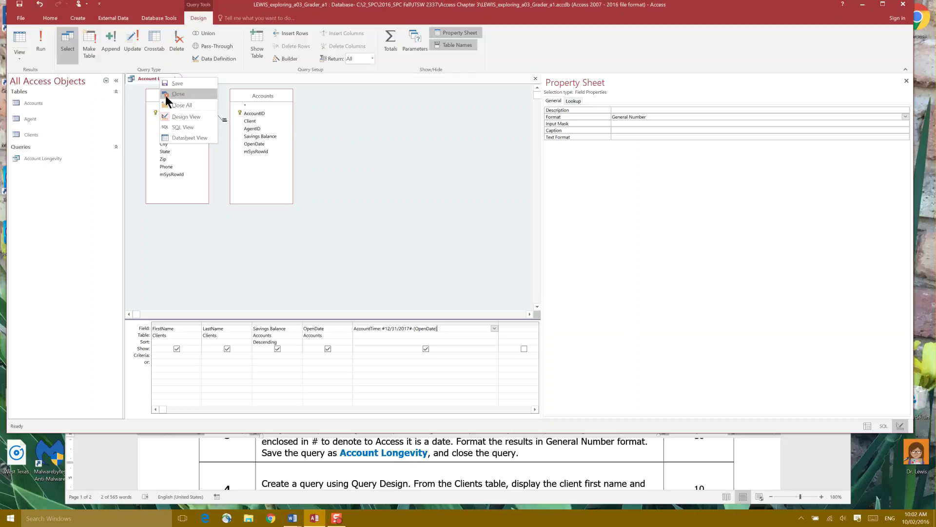
pyautogui.click(166, 95)
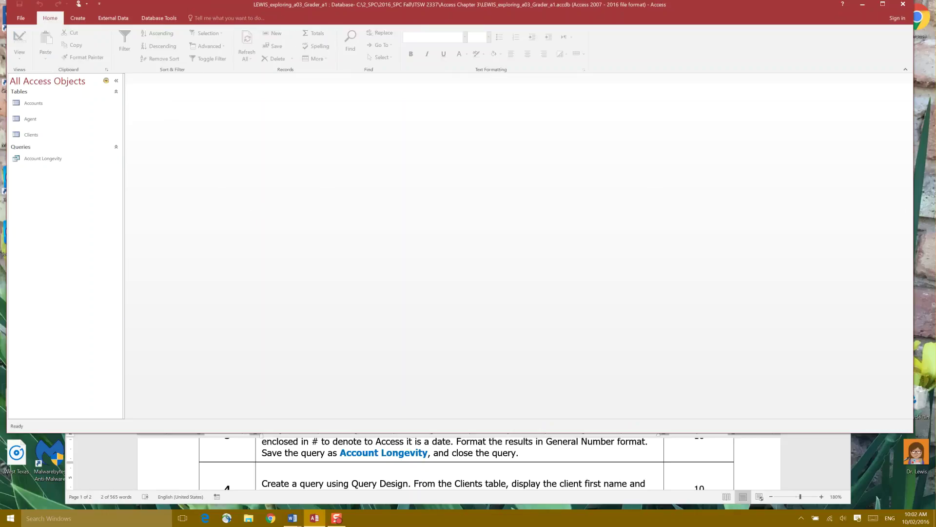